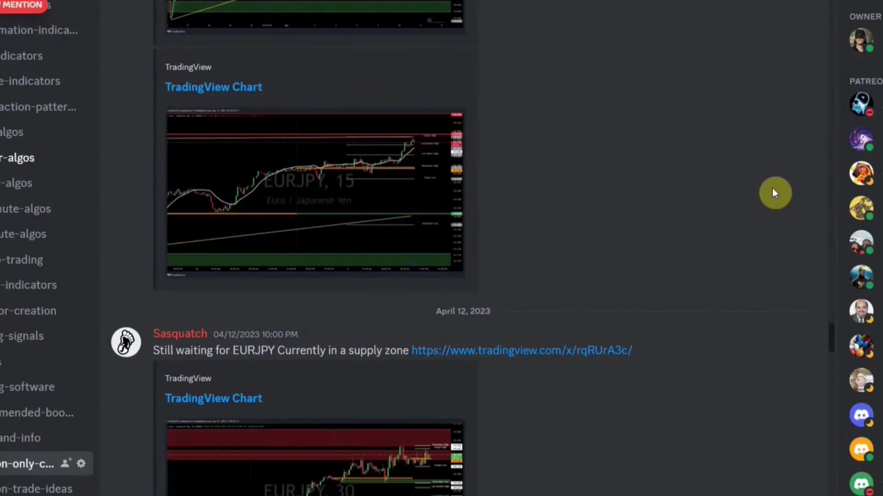
- Scroll down the Discord channel through members' shared TradingView charts and algo results
{"action": "scroll", "coordinate": [772, 192], "scroll_direction": "down", "scroll_amount": 13}
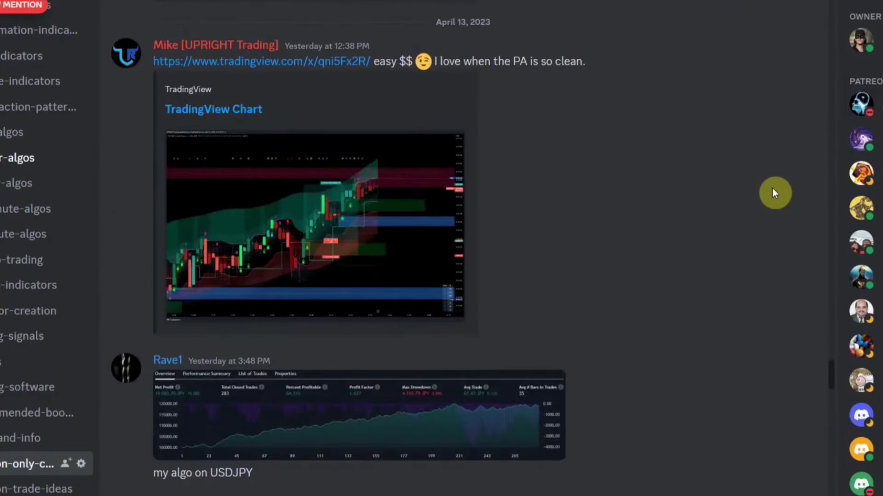
{"action": "scroll", "coordinate": [771, 189], "scroll_direction": "down", "scroll_amount": 10}
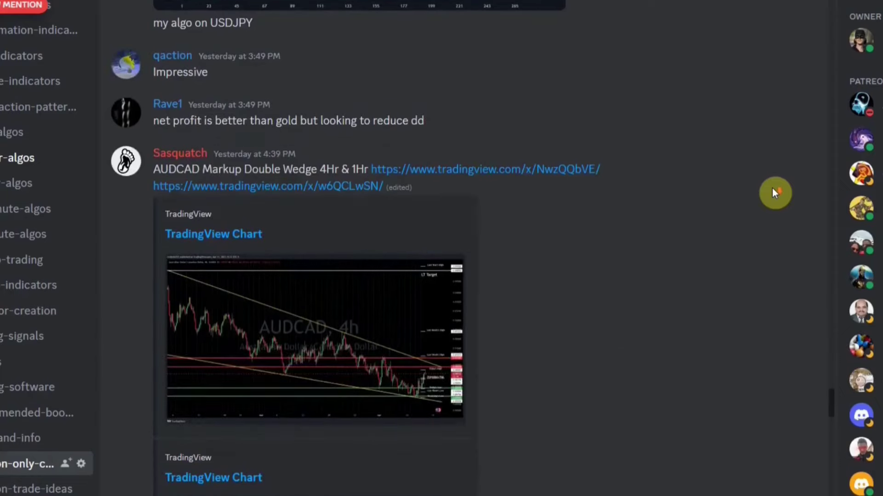
{"action": "scroll", "coordinate": [771, 187], "scroll_direction": "down", "scroll_amount": 3}
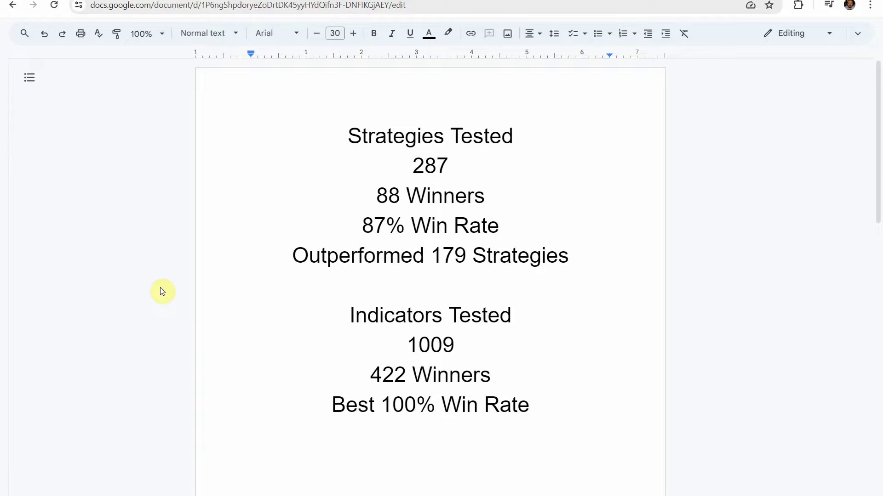
- Switch from the Google Docs testing stats to the TradingView GBPJPY chart
{"action": "left_click", "coordinate": [69, 1]}
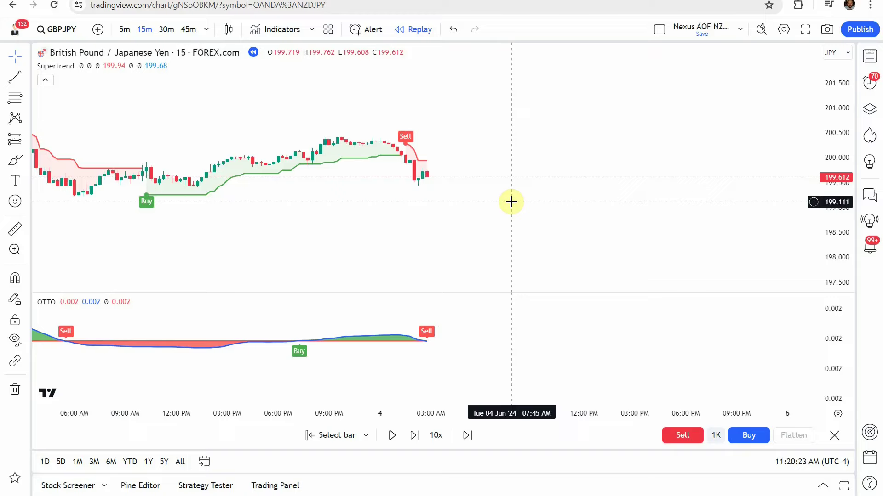
- Hide the Supertrend and OTTO indicators, leaving only bare GBPJPY 15-minute candles
{"action": "left_click_drag", "start_coordinate": [515, 209], "coordinate": [499, 218]}
{"action": "left_click", "coordinate": [85, 66]}
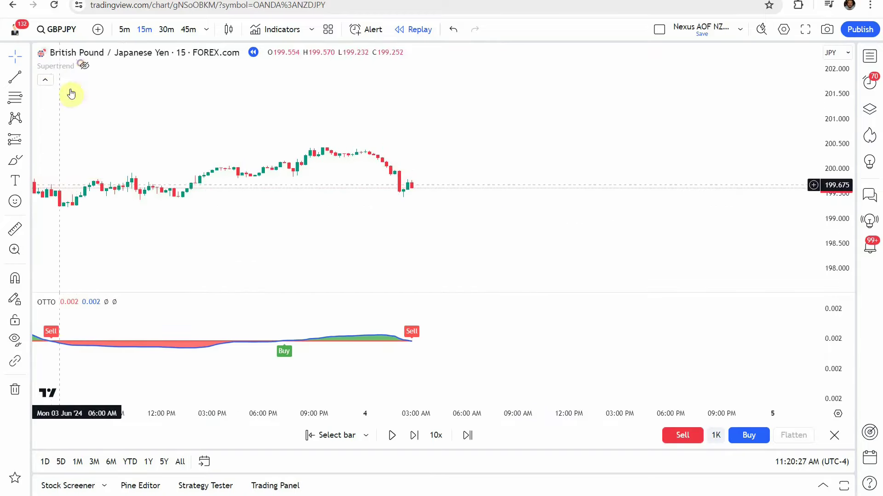
{"action": "left_click", "coordinate": [65, 302]}
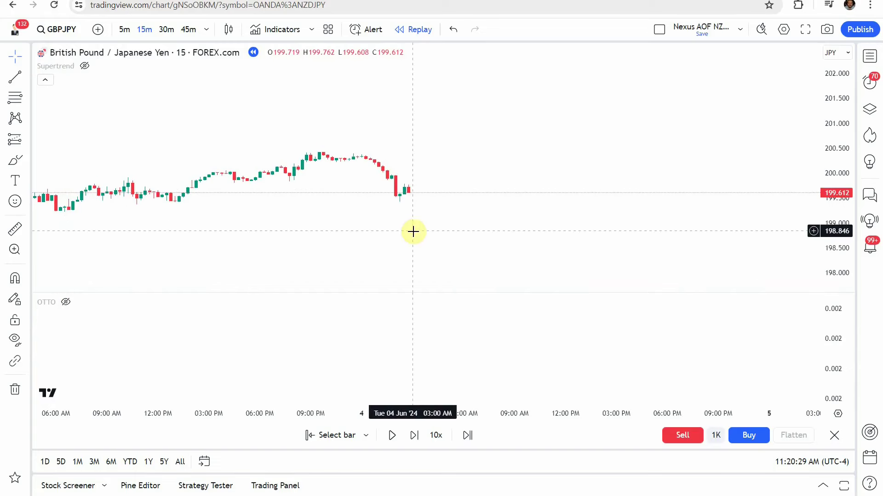
- Search indicators for Optimized Trend Tracker Oscillator, then unhide the OTTO pane
{"action": "left_click", "coordinate": [280, 29]}
{"action": "type", "text": "Optimized Trend Tracker Oscillator"}
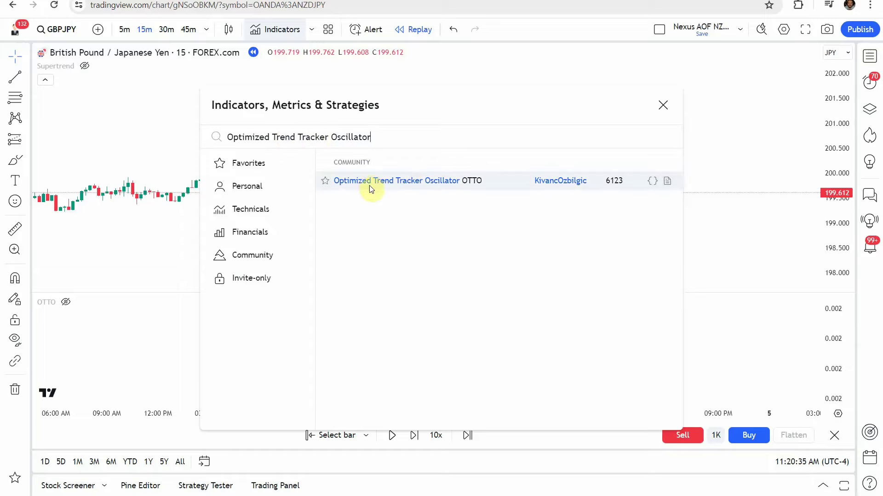
{"action": "left_click", "coordinate": [663, 104]}
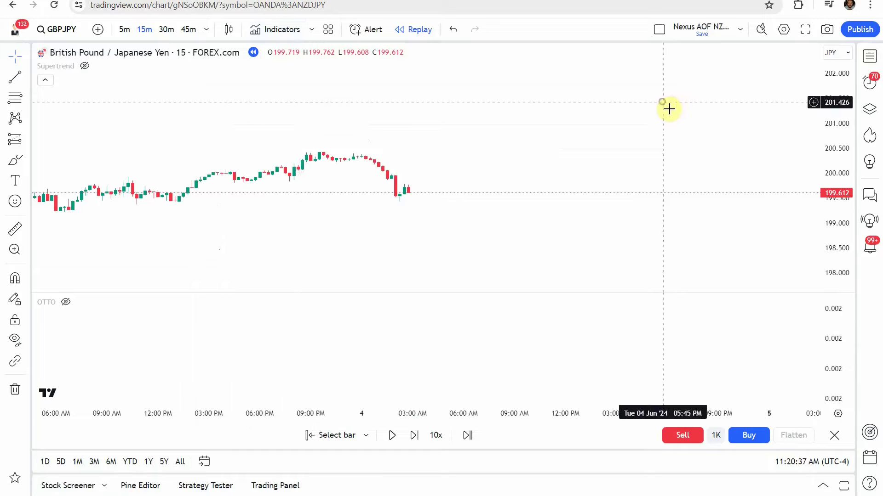
{"action": "left_click", "coordinate": [64, 302]}
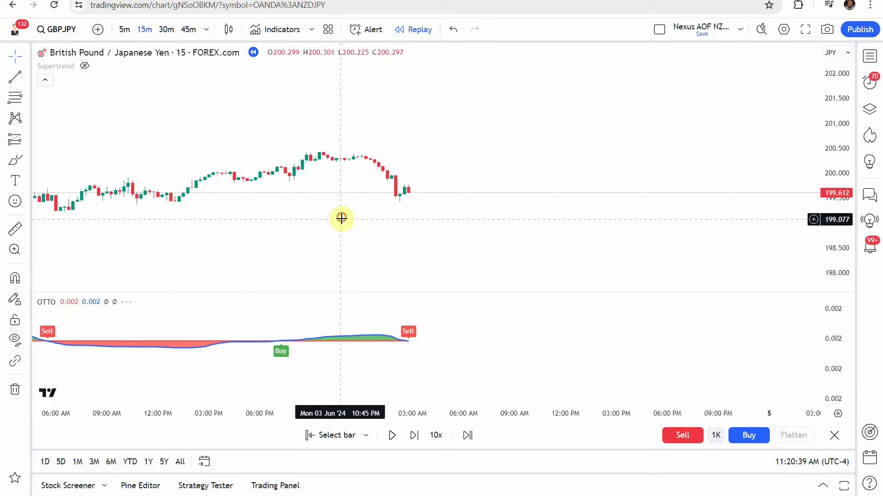
- Pan back across earlier bars and flatten the OTTO pane's scale to review its signals
{"action": "left_click_drag", "start_coordinate": [341, 216], "coordinate": [356, 215]}
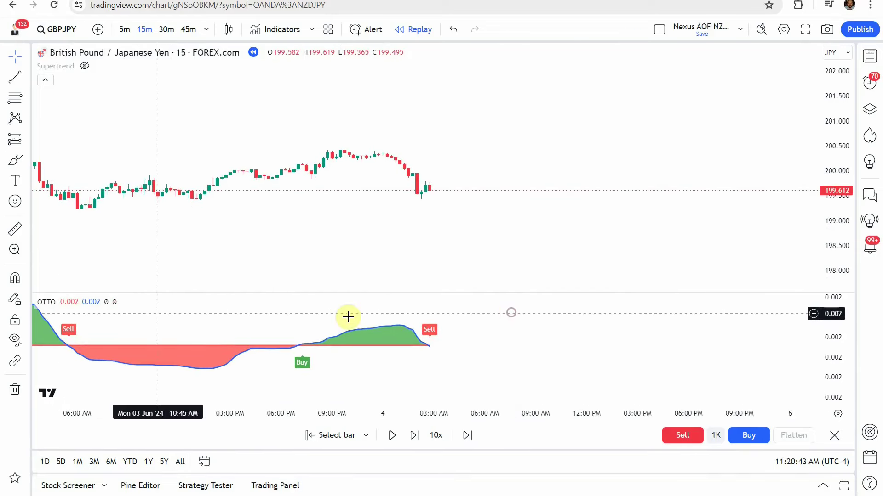
{"action": "left_click_drag", "start_coordinate": [87, 375], "coordinate": [274, 384]}
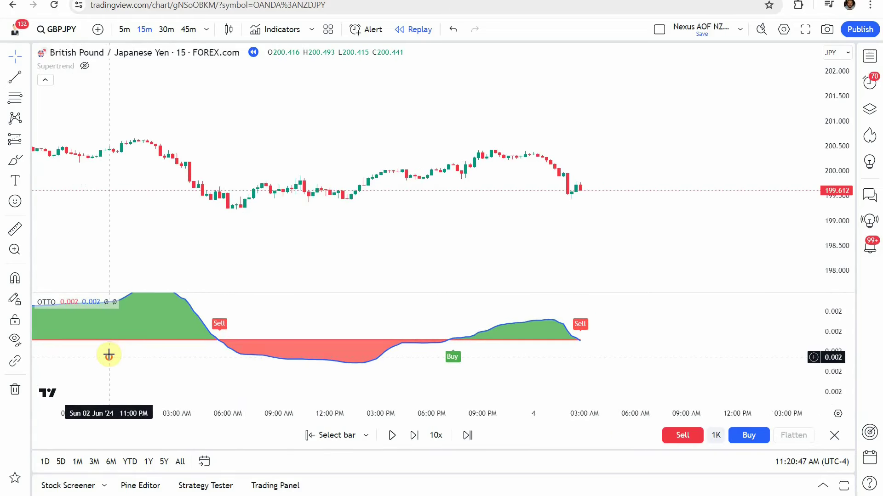
{"action": "left_click_drag", "start_coordinate": [624, 315], "coordinate": [654, 319]}
{"action": "left_click_drag", "start_coordinate": [826, 319], "coordinate": [842, 333]}
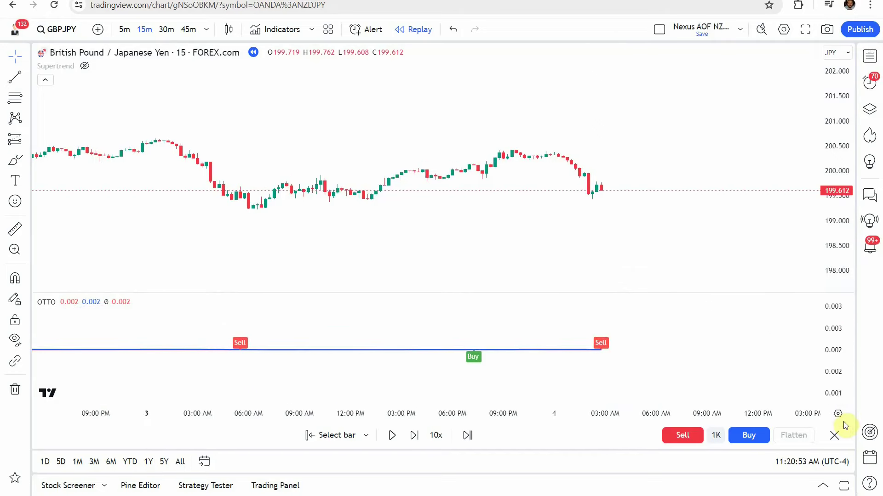
{"action": "left_click_drag", "start_coordinate": [780, 362], "coordinate": [663, 346]}
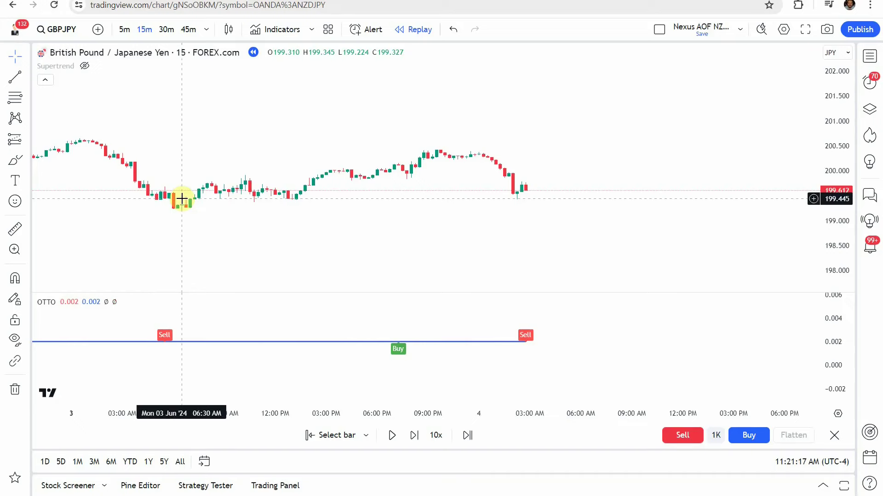
- Search indicators for SuperTrend, then unhide Supertrend so its bands overlay the candles
{"action": "left_click", "coordinate": [256, 29]}
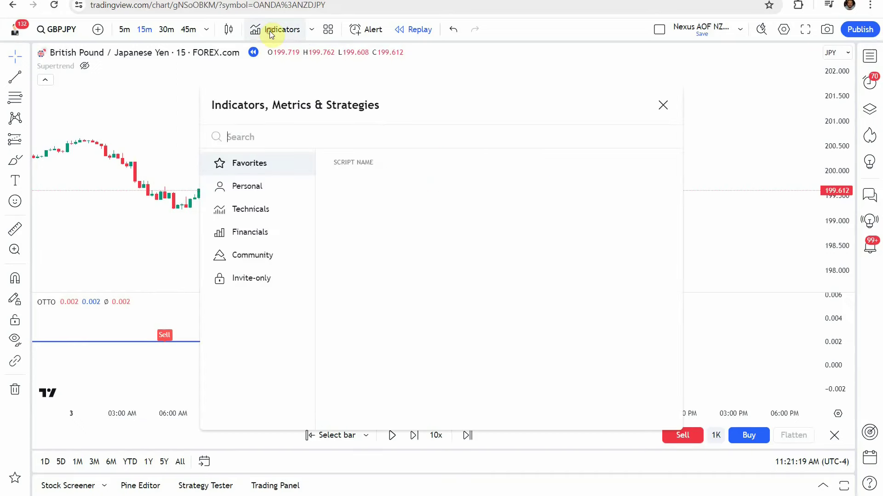
{"action": "type", "text": "SuperTrend"}
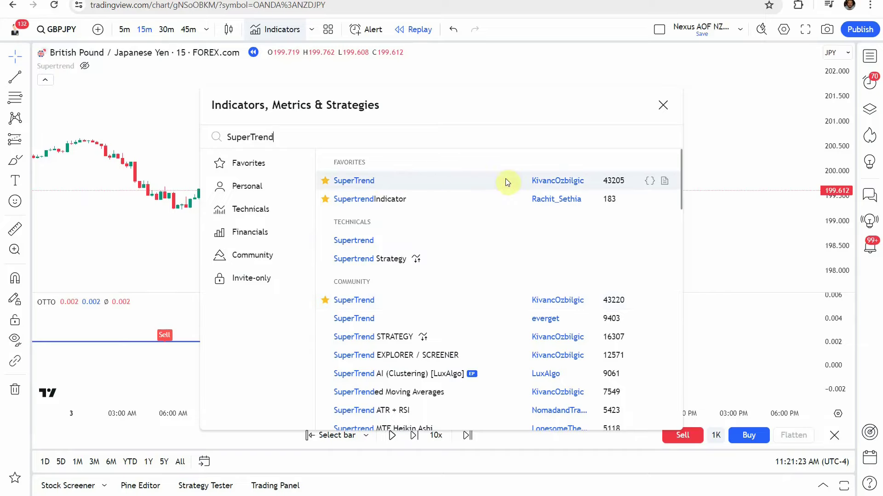
{"action": "left_click", "coordinate": [663, 105]}
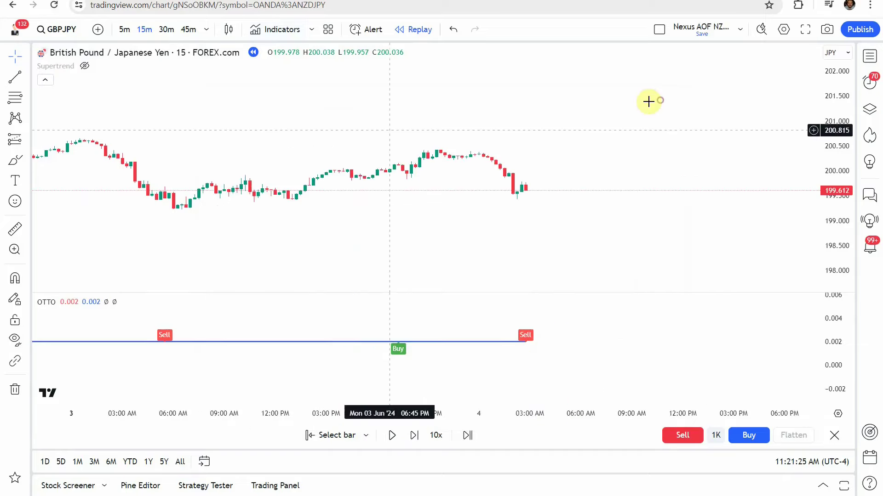
{"action": "left_click", "coordinate": [85, 66]}
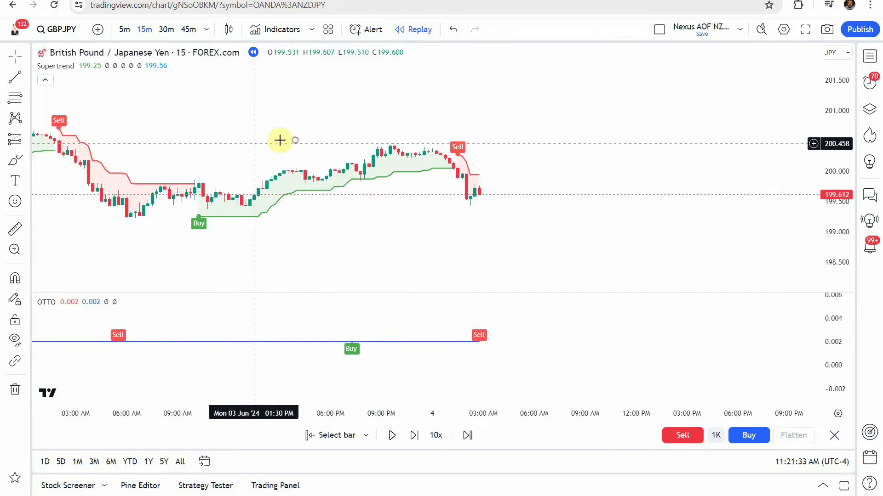
- Zoom and pan onto the latest 4 June bars where Supertrend and OTTO both signal Sell
{"action": "scroll", "coordinate": [262, 199], "scroll_direction": "up", "scroll_amount": 3}
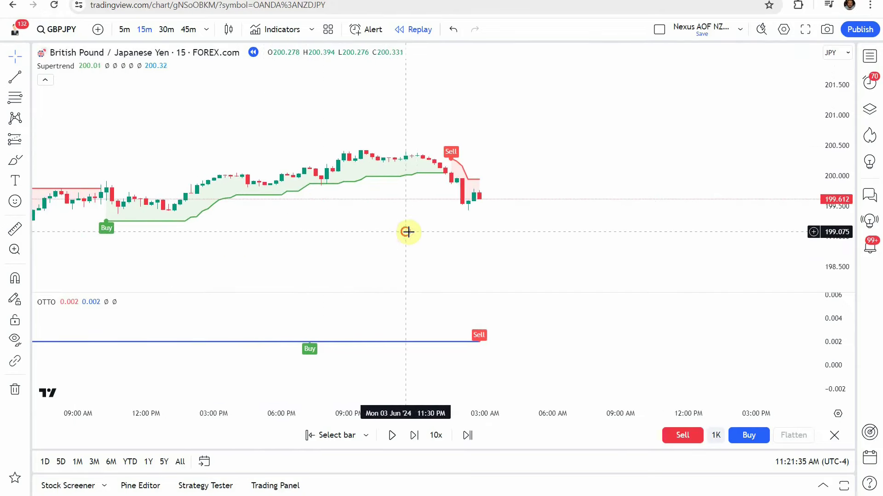
{"action": "left_click_drag", "start_coordinate": [408, 231], "coordinate": [376, 230]}
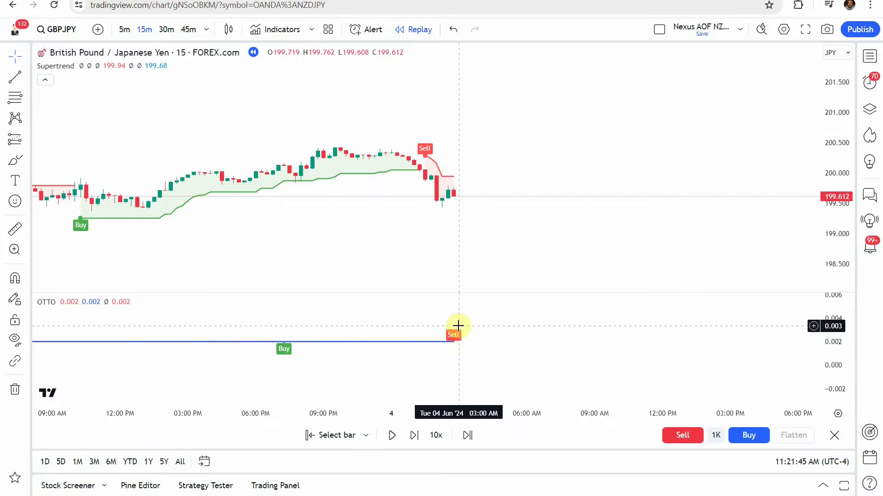
{"action": "left_click_drag", "start_coordinate": [473, 216], "coordinate": [471, 205]}
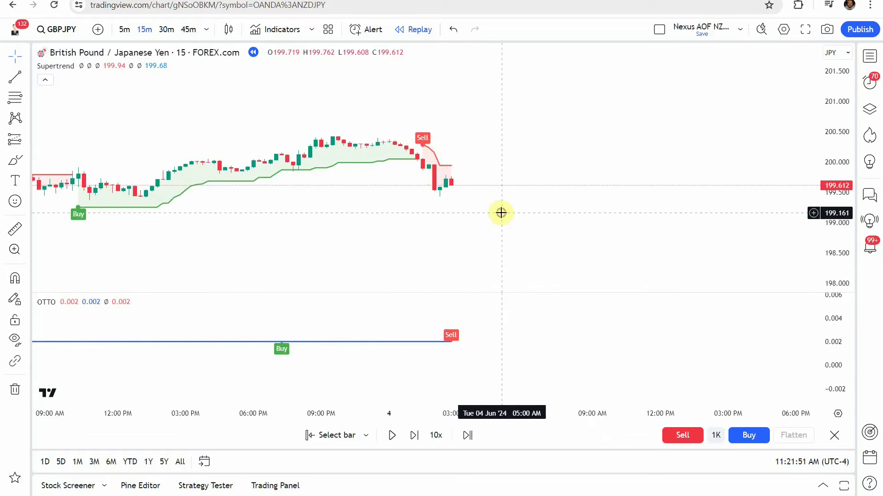
{"action": "left_click_drag", "start_coordinate": [501, 211], "coordinate": [496, 209]}
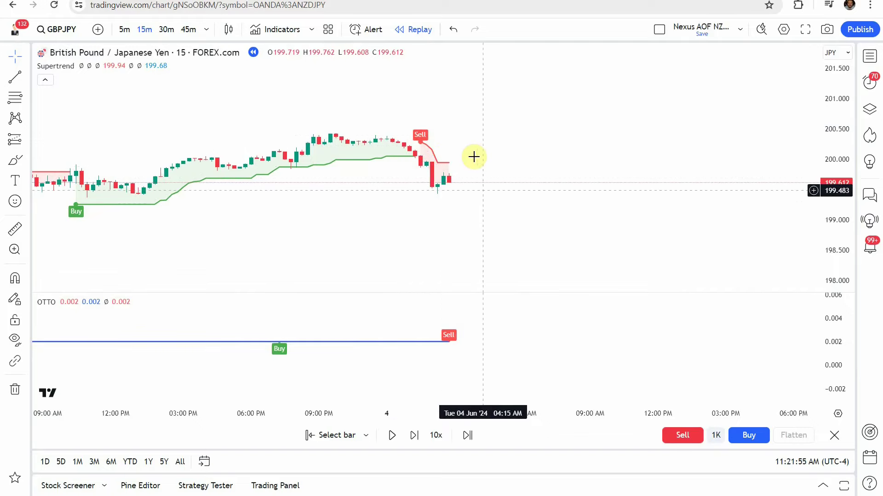
{"action": "left_click_drag", "start_coordinate": [473, 205], "coordinate": [466, 210]}
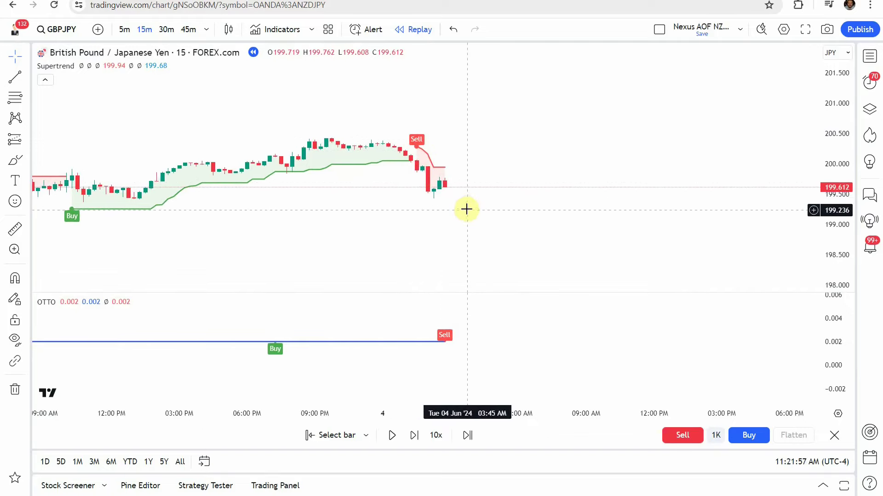
- Draw a short position at the latest bar: entry 199.625, stop 199.985, target 199.085
{"action": "left_click", "coordinate": [27, 137]}
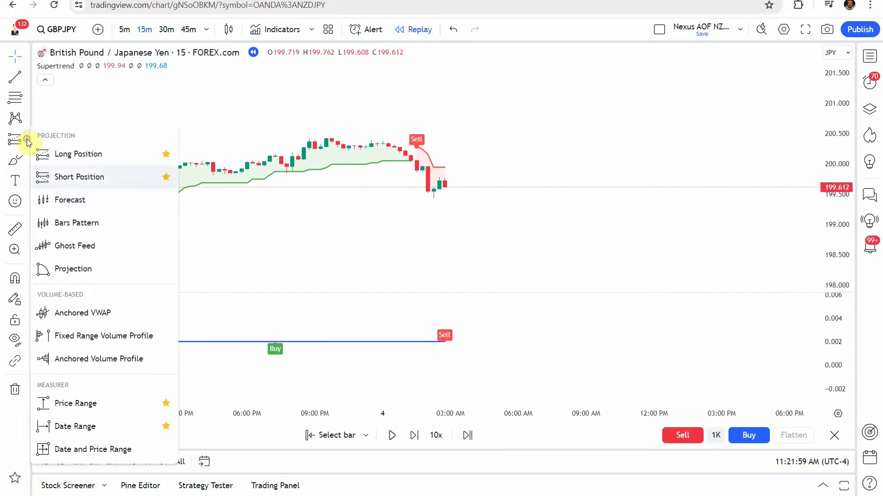
{"action": "left_click", "coordinate": [89, 177]}
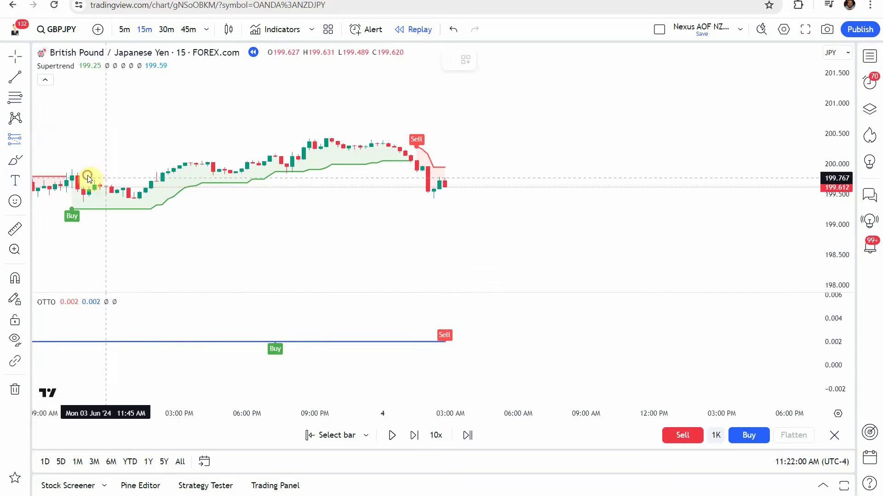
{"action": "left_click", "coordinate": [448, 185]}
{"action": "left_click_drag", "start_coordinate": [450, 173], "coordinate": [453, 165]}
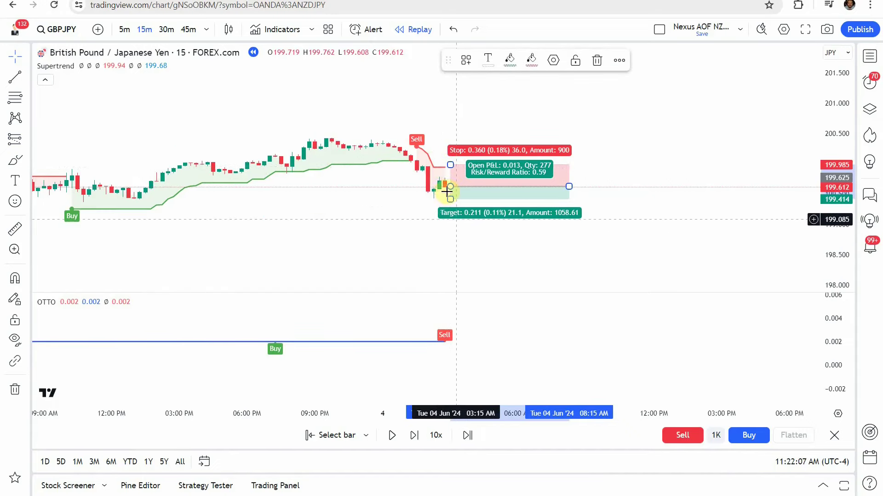
{"action": "left_click_drag", "start_coordinate": [450, 201], "coordinate": [381, 216]}
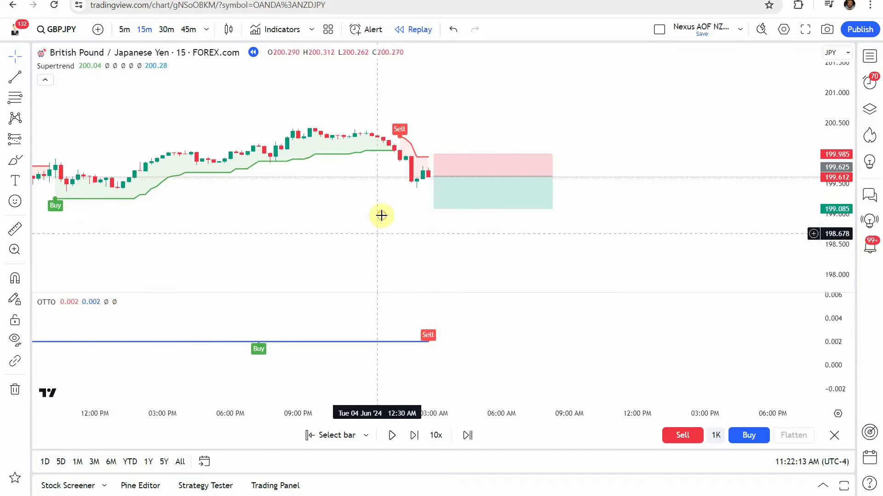
- Replay past the 199.085 target to the 7 April bars with Buy signals near 191.68
{"action": "left_click", "coordinate": [391, 436]}
{"action": "left_click", "coordinate": [392, 436]}
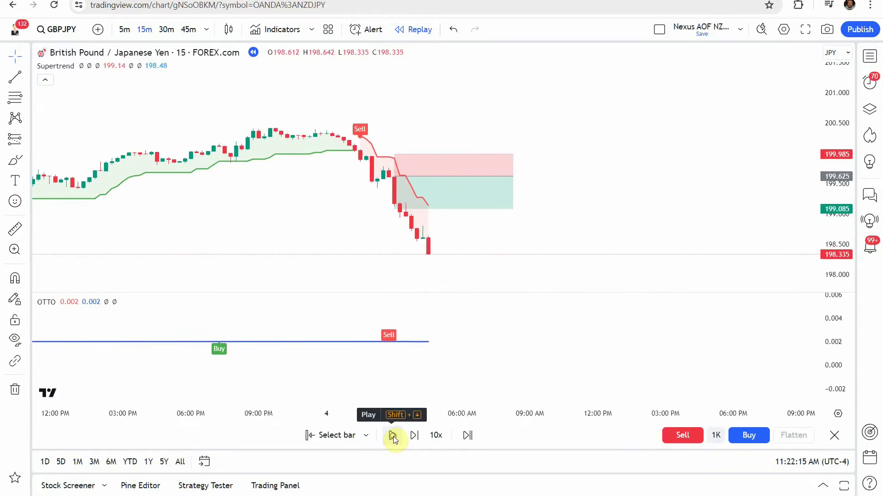
{"action": "left_click_drag", "start_coordinate": [299, 212], "coordinate": [317, 202]}
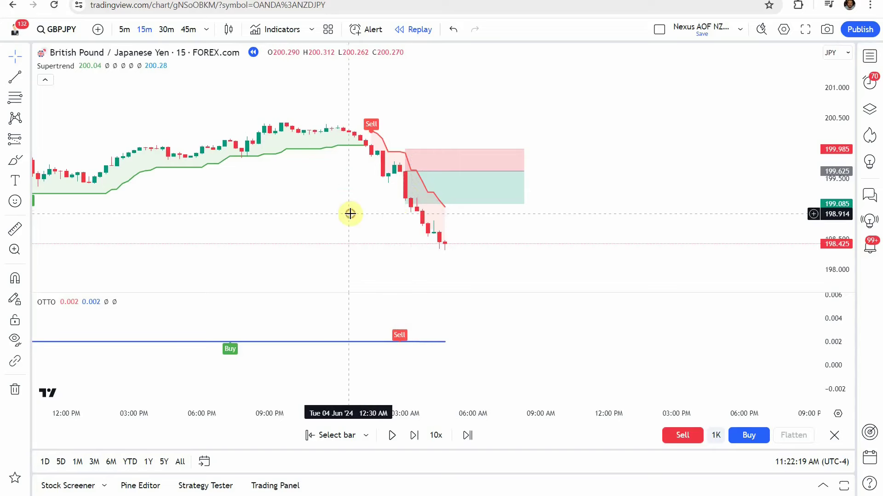
{"action": "left_click_drag", "start_coordinate": [349, 213], "coordinate": [350, 212]}
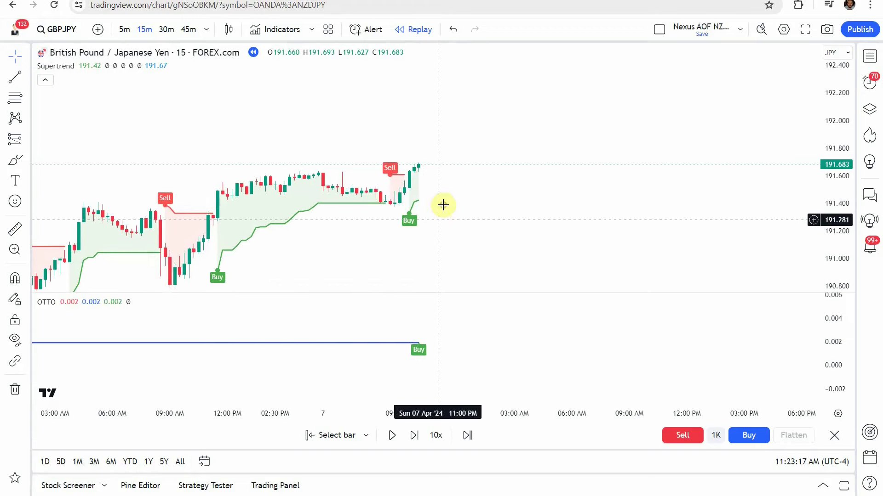
- Draw a long position at the latest bar: entry 191.680, stop 191.402, target 192.100
{"action": "left_click", "coordinate": [27, 139]}
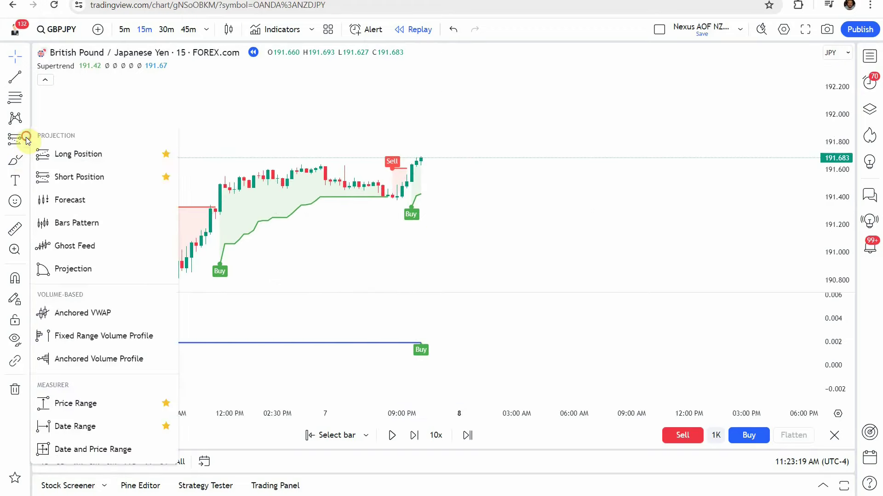
{"action": "left_click", "coordinate": [76, 154]}
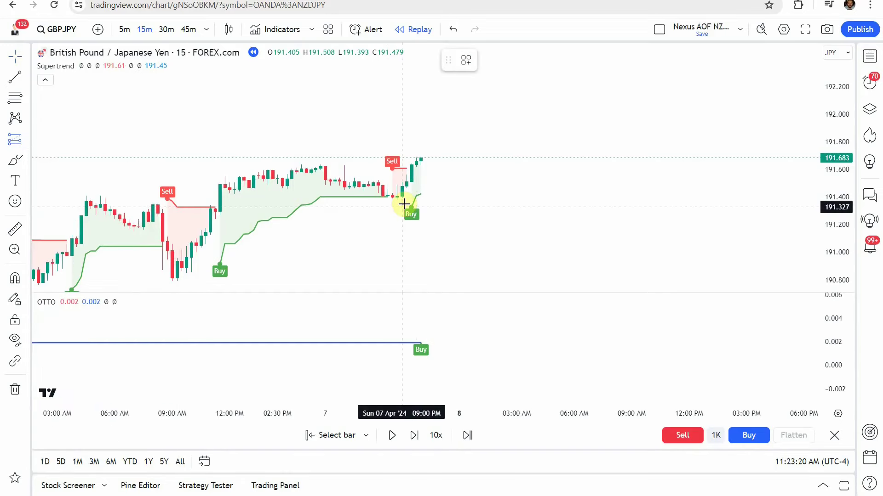
{"action": "left_click", "coordinate": [425, 158]}
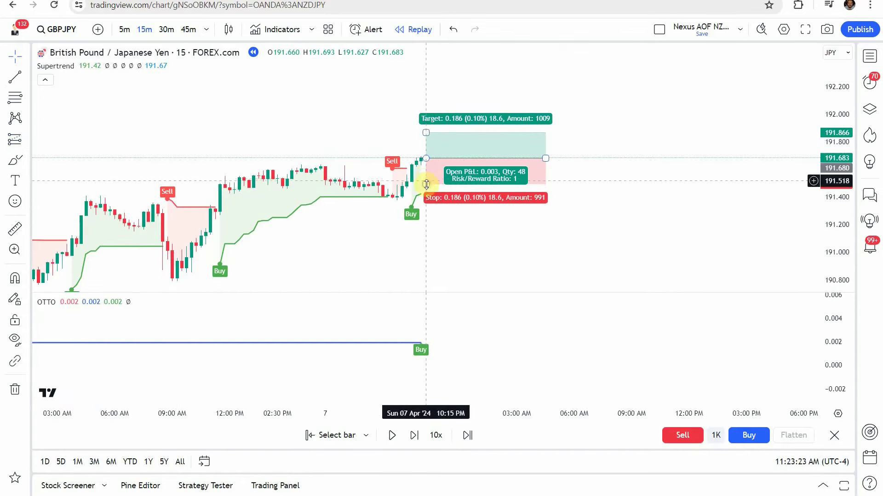
{"action": "left_click_drag", "start_coordinate": [426, 184], "coordinate": [426, 198]}
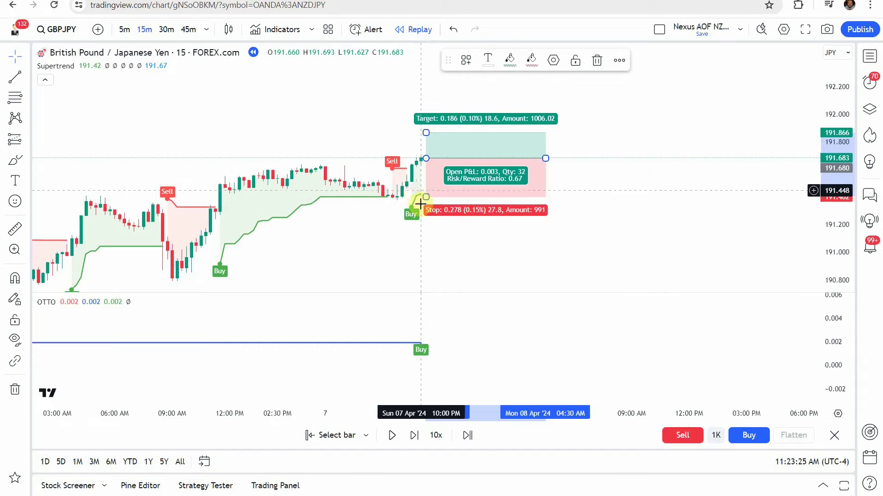
{"action": "left_click_drag", "start_coordinate": [426, 132], "coordinate": [420, 99]}
{"action": "left_click", "coordinate": [612, 192]}
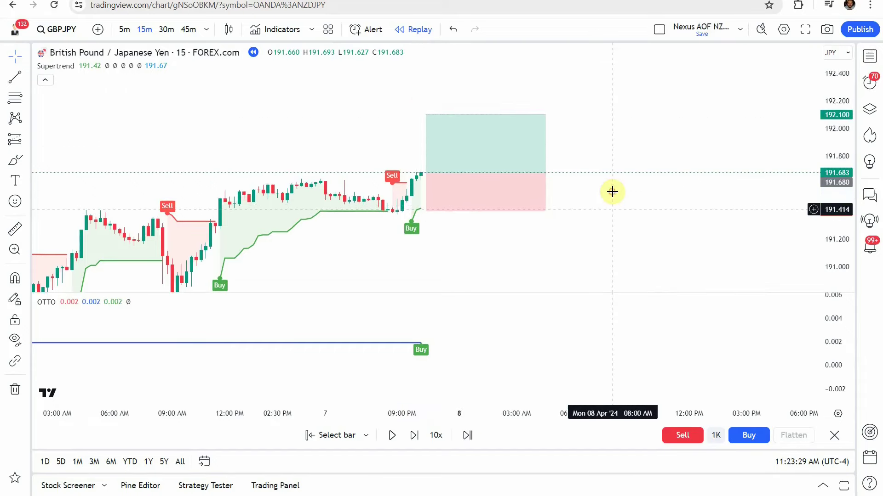
{"action": "mouse_move", "coordinate": [613, 191]}
{"action": "left_mouse_down"}
{"action": "mouse_move", "coordinate": [614, 237]}
{"action": "mouse_move", "coordinate": [607, 219]}
{"action": "mouse_move", "coordinate": [617, 208]}
{"action": "left_mouse_up"}
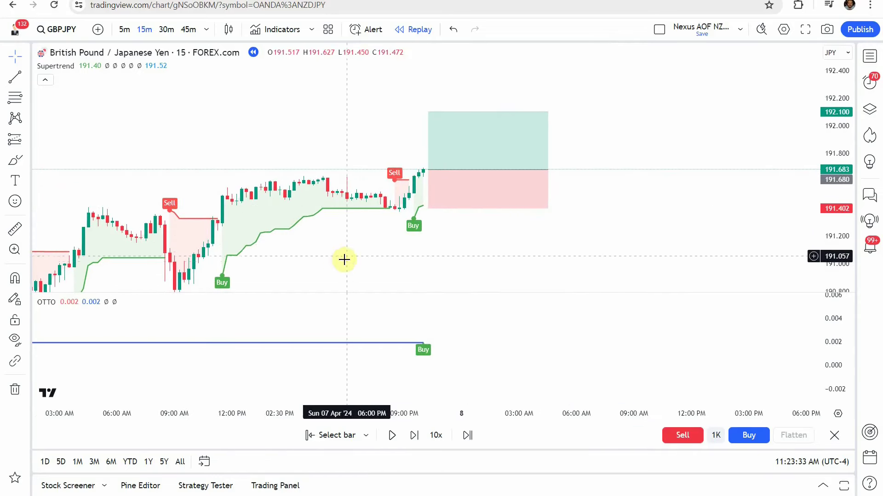
- Replay to 8 April as price hits the 192.100 target, widening the long position box
{"action": "left_click", "coordinate": [394, 436]}
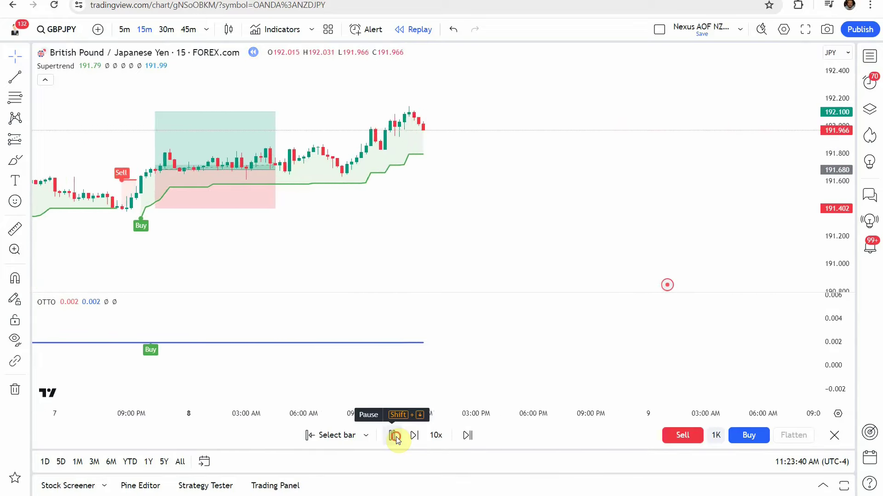
{"action": "left_click", "coordinate": [396, 436]}
{"action": "left_click_drag", "start_coordinate": [299, 168], "coordinate": [495, 181]}
{"action": "left_click_drag", "start_coordinate": [592, 214], "coordinate": [648, 219]}
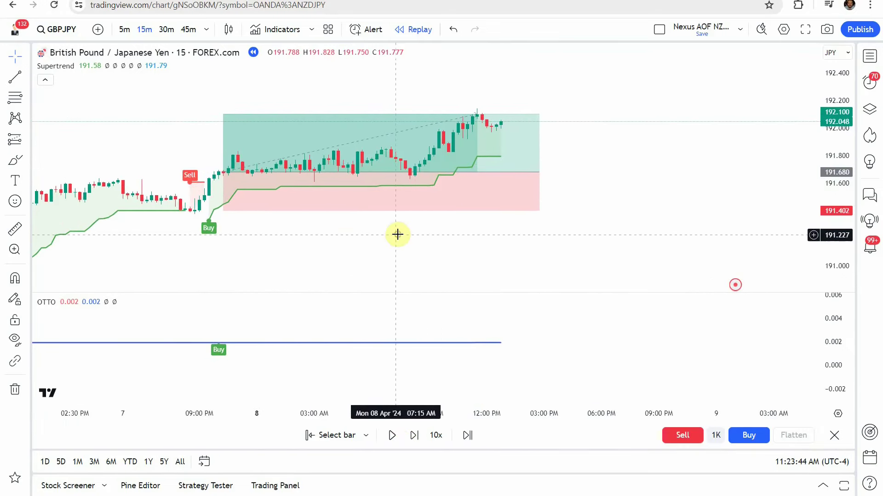
{"action": "left_click_drag", "start_coordinate": [395, 235], "coordinate": [377, 235]}
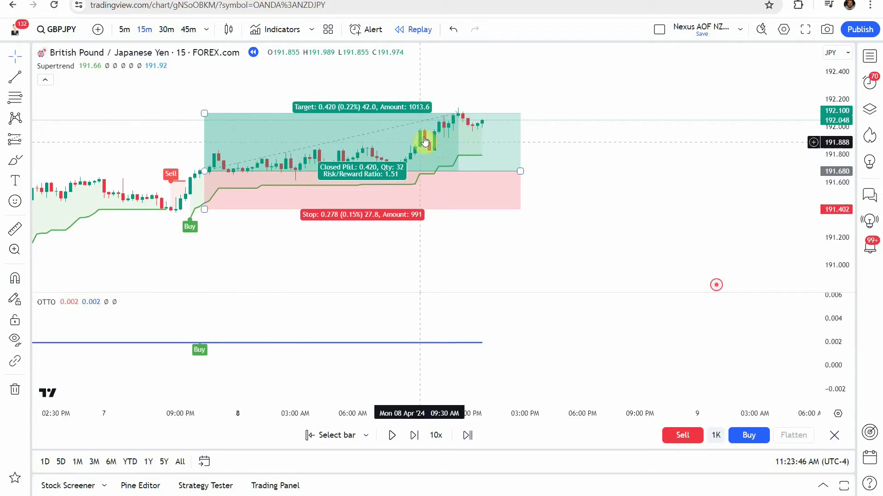
{"action": "left_click", "coordinate": [306, 151]}
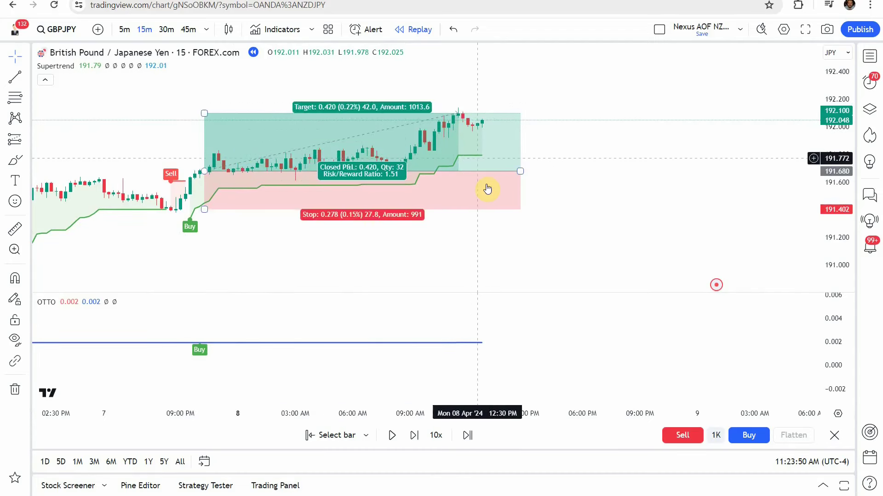
{"action": "left_click_drag", "start_coordinate": [481, 249], "coordinate": [470, 248]}
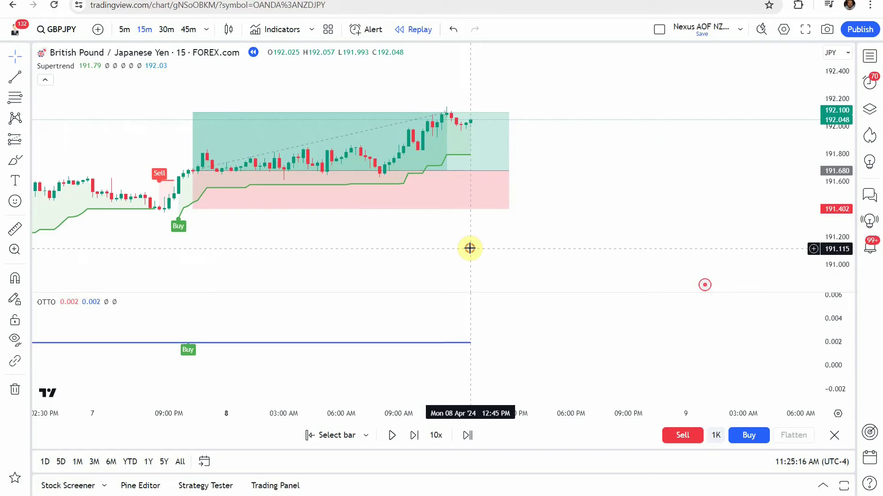
{"action": "left_click_drag", "start_coordinate": [469, 248], "coordinate": [445, 270]}
{"action": "left_click_drag", "start_coordinate": [836, 232], "coordinate": [837, 249]}
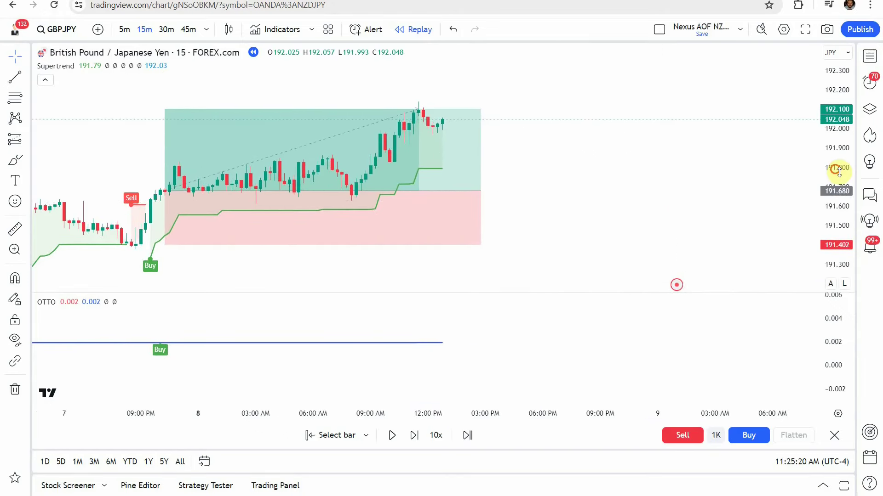
{"action": "left_click_drag", "start_coordinate": [835, 171], "coordinate": [838, 194]}
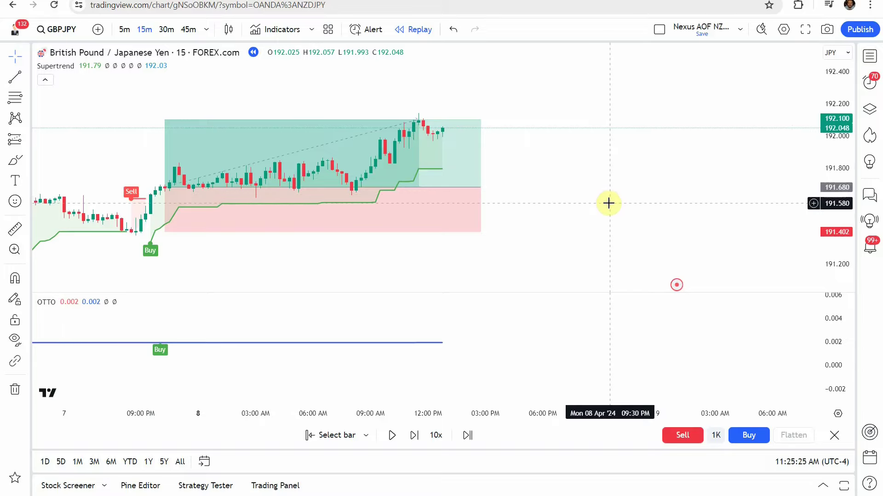
{"action": "left_click_drag", "start_coordinate": [608, 202], "coordinate": [577, 213]}
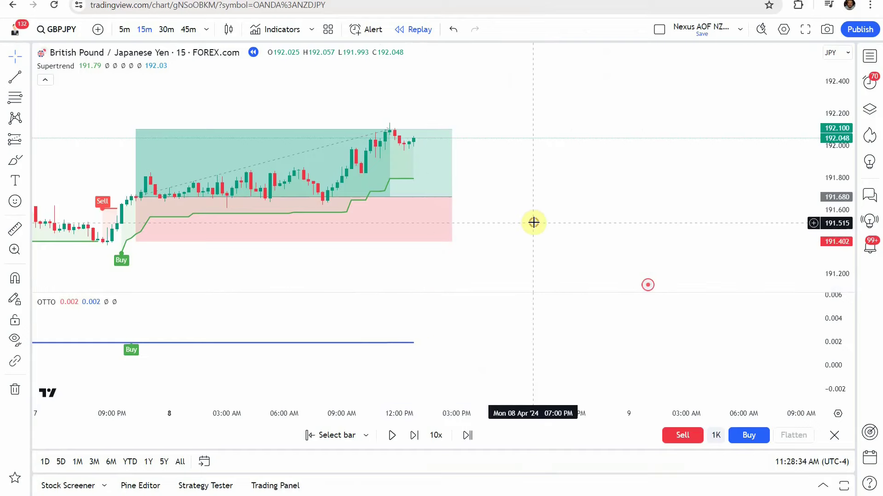
{"action": "left_click_drag", "start_coordinate": [528, 225], "coordinate": [534, 230]}
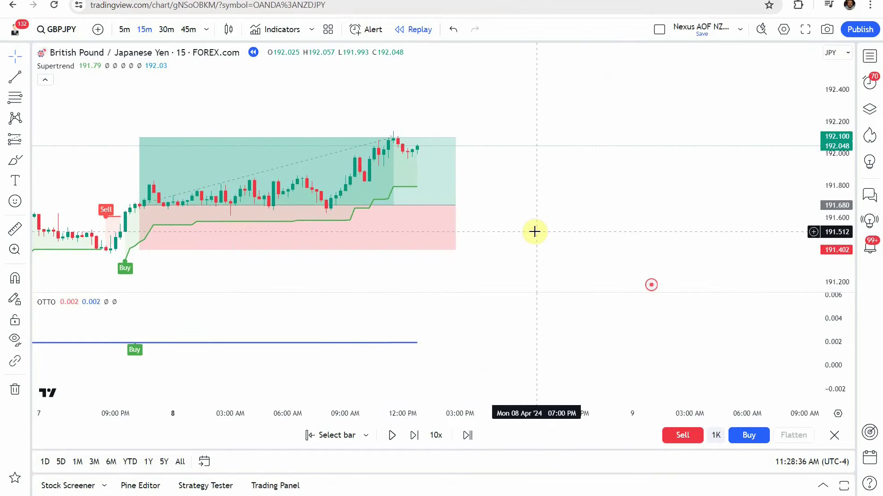